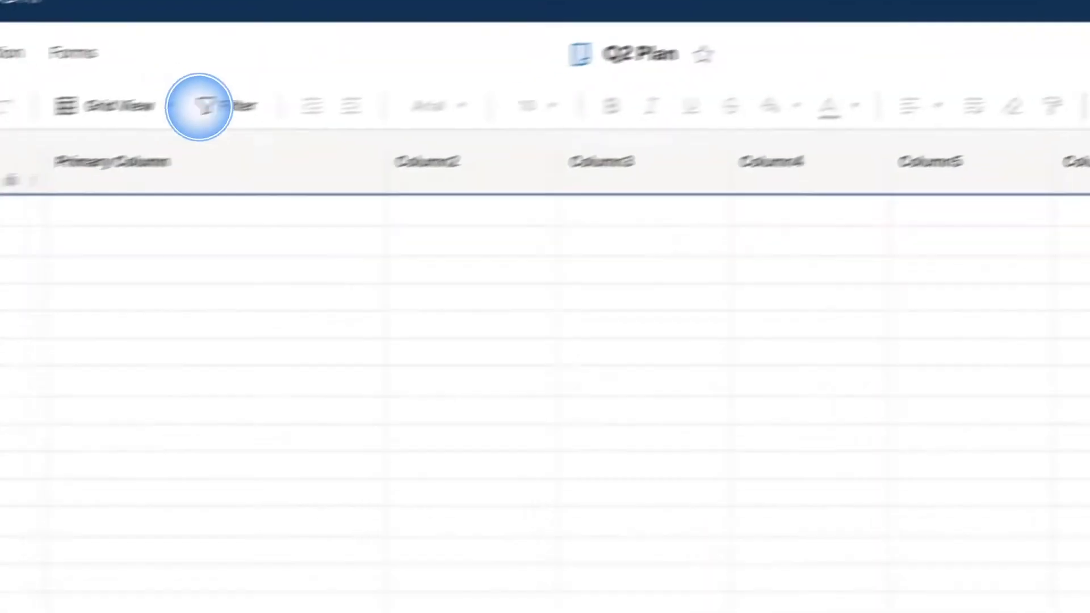
# Step: Rename the Primary Column to 'Task Name' in its column properties
pyautogui.click(336, 140)
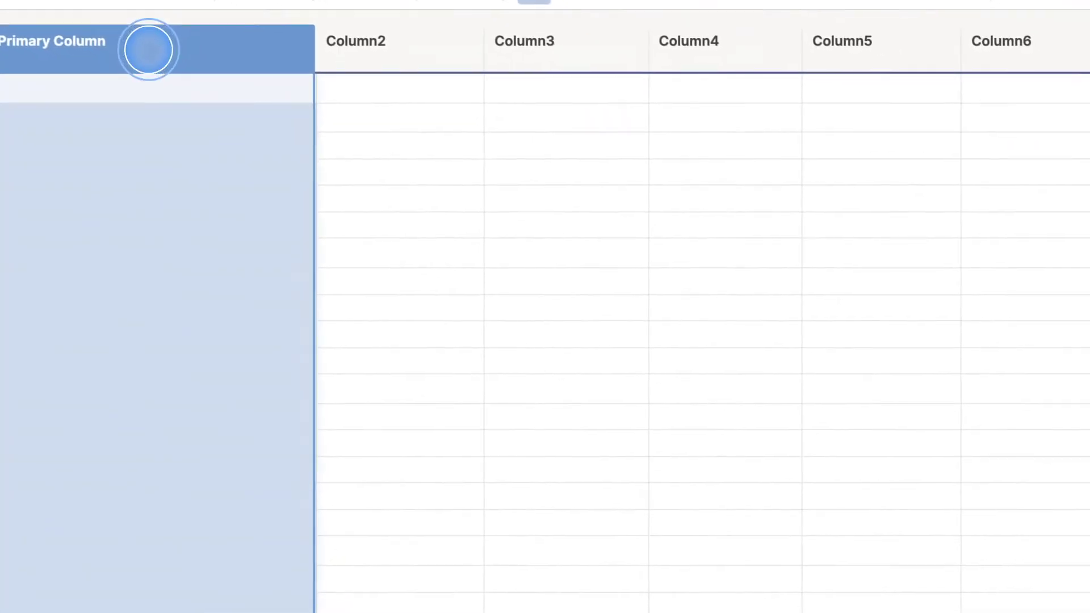
pyautogui.doubleClick(149, 50)
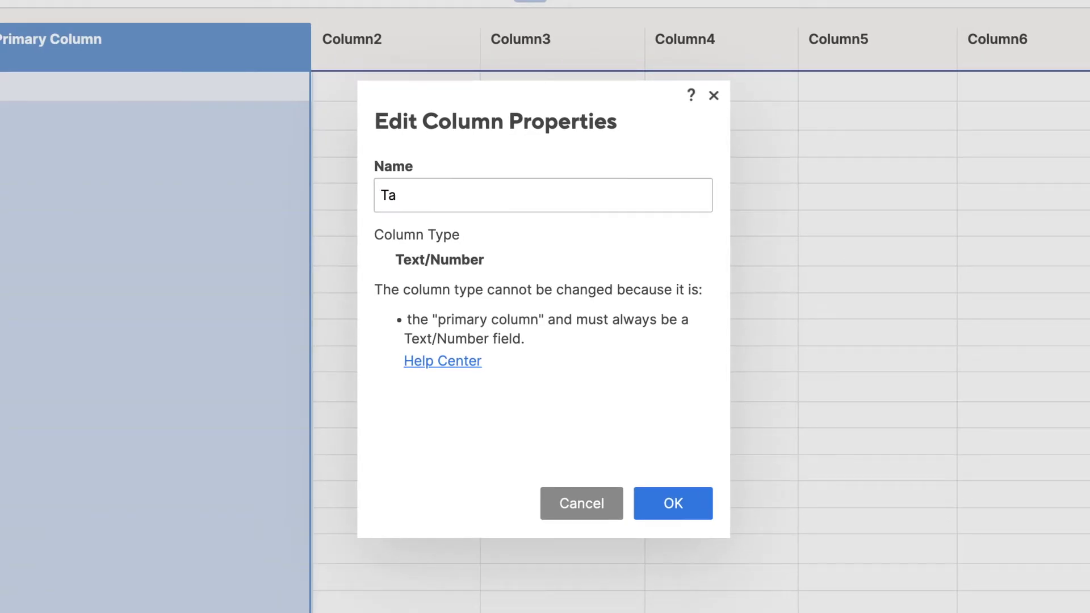
pyautogui.click(670, 497)
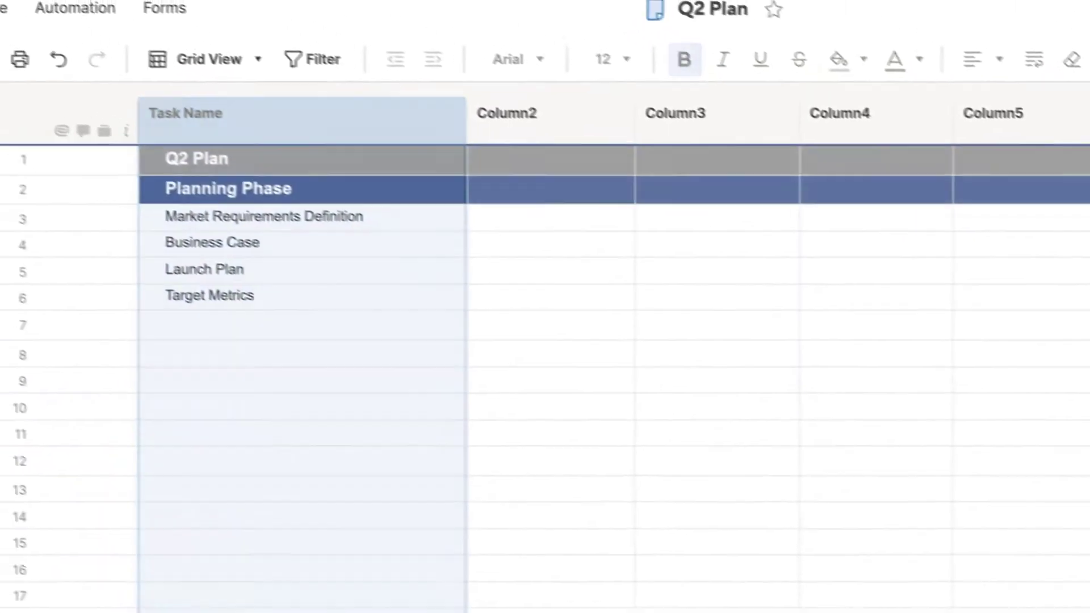
# Step: Indent rows 3–6 under Planning Phase, then outdent Launch Plan above Target Metrics
pyautogui.click(164, 217)
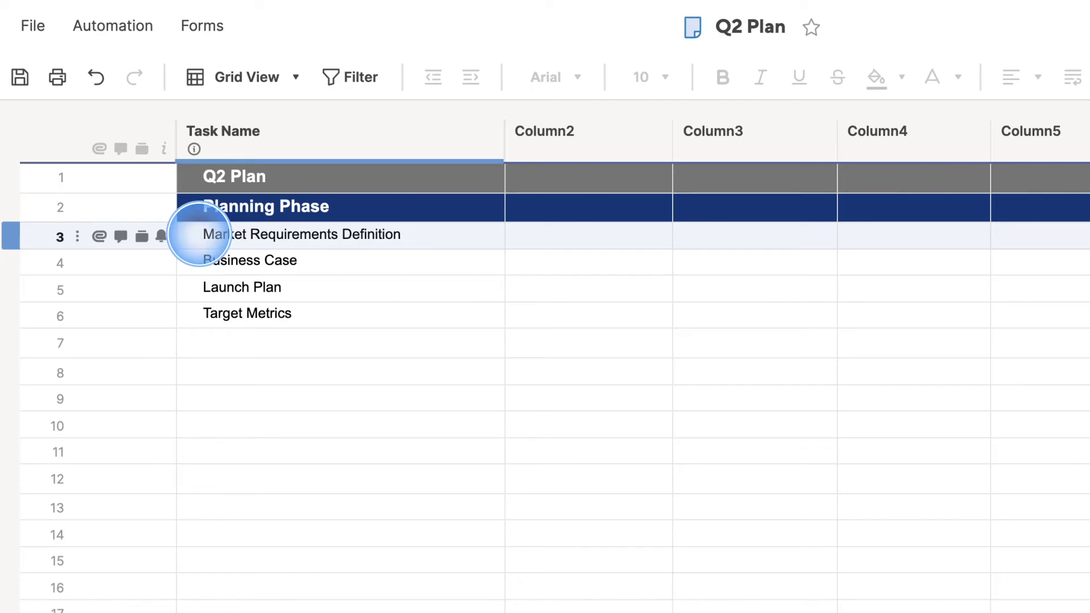
pyautogui.moveTo(199, 234); pyautogui.dragTo(198, 315)
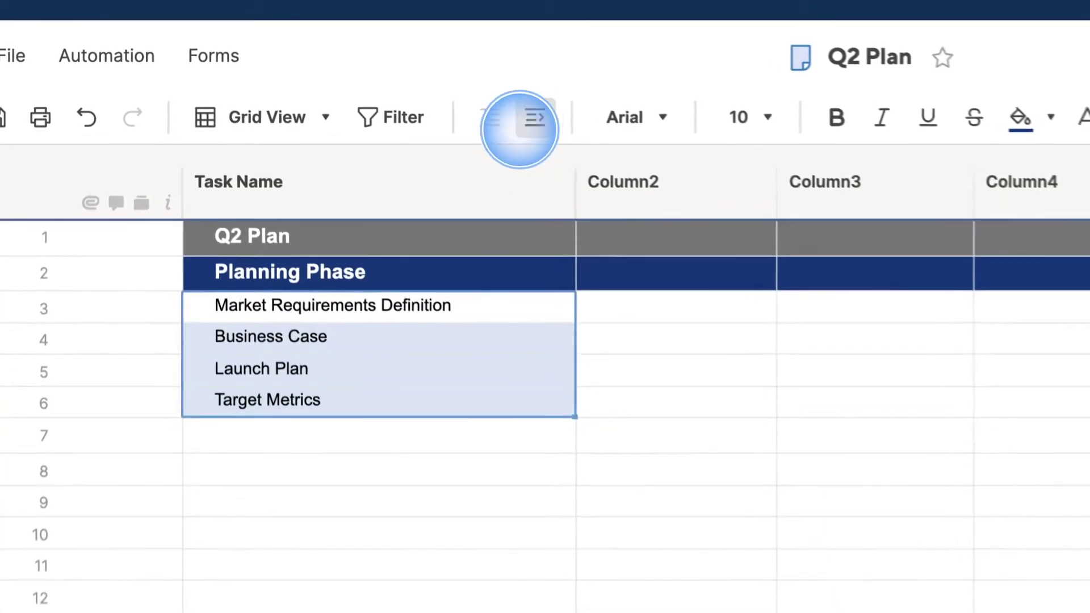
pyautogui.click(478, 82)
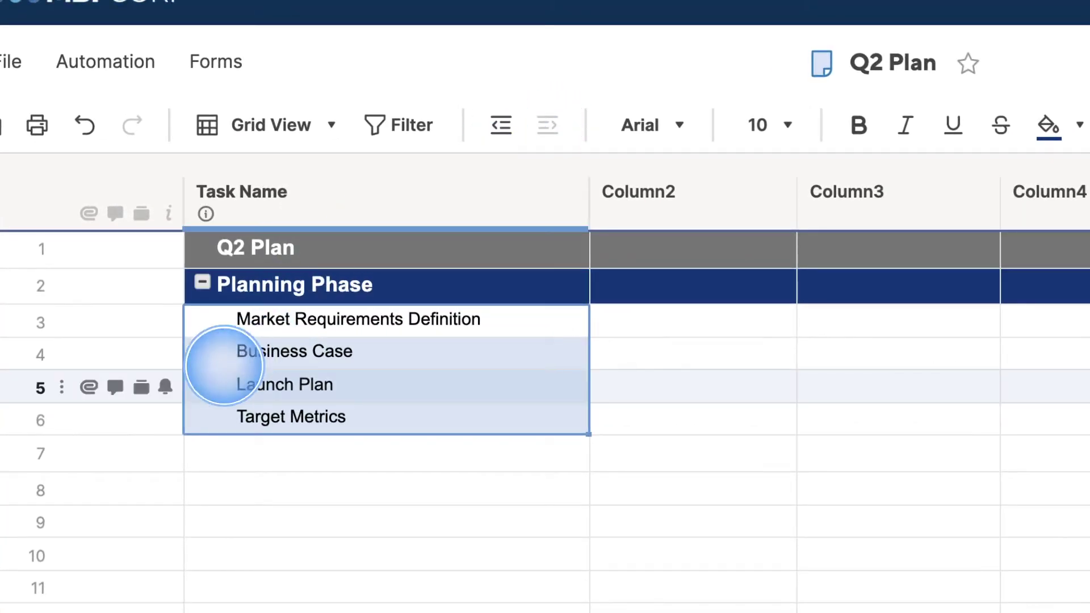
pyautogui.click(201, 384)
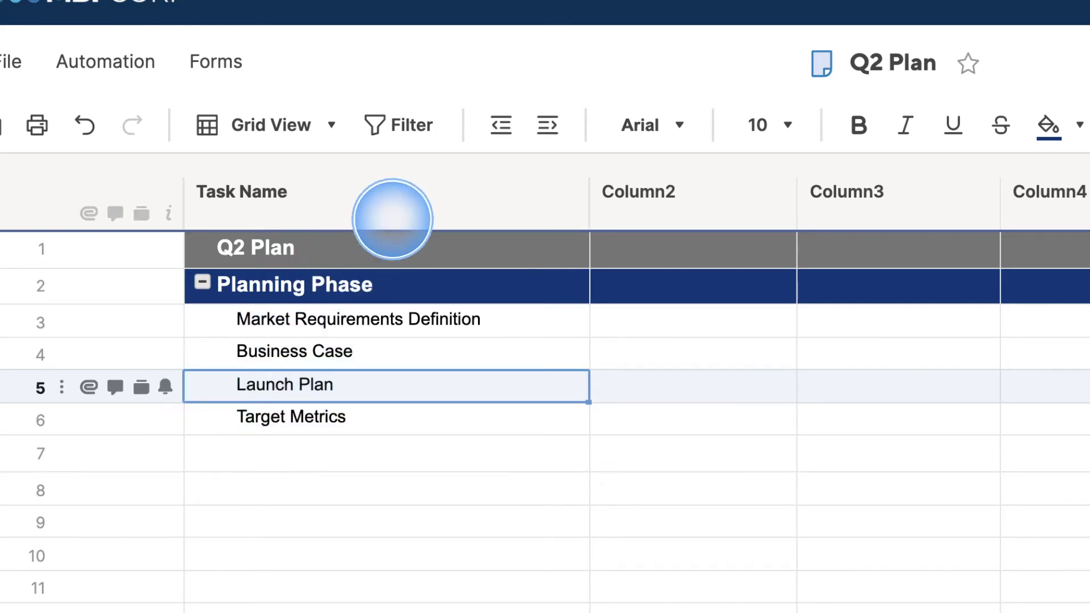
pyautogui.click(499, 125)
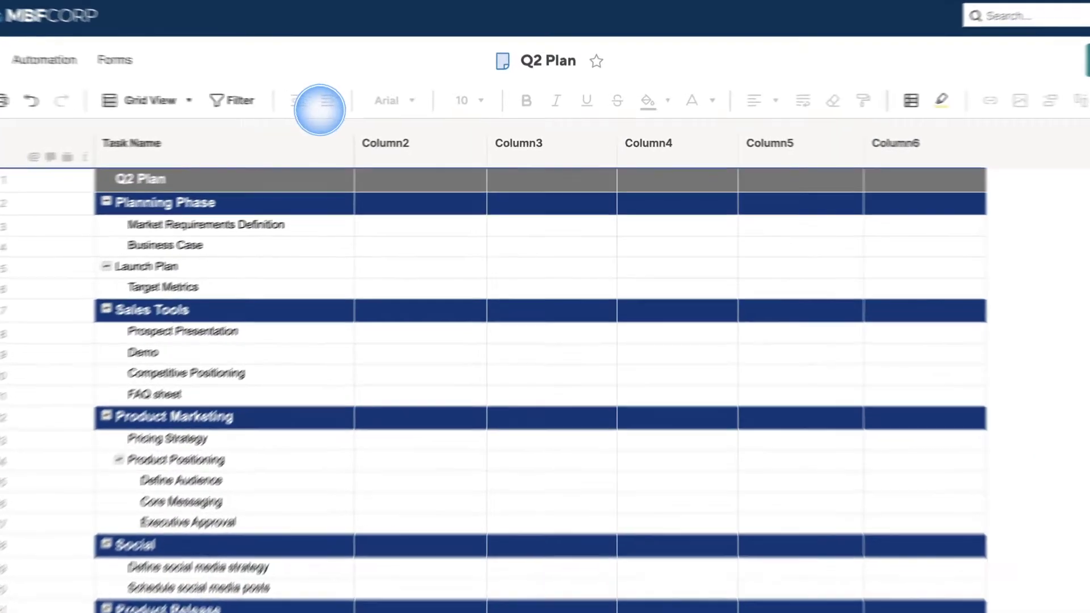
# Step: Rename Column2 to Assigned To and make it a Contact List column
pyautogui.click(484, 138)
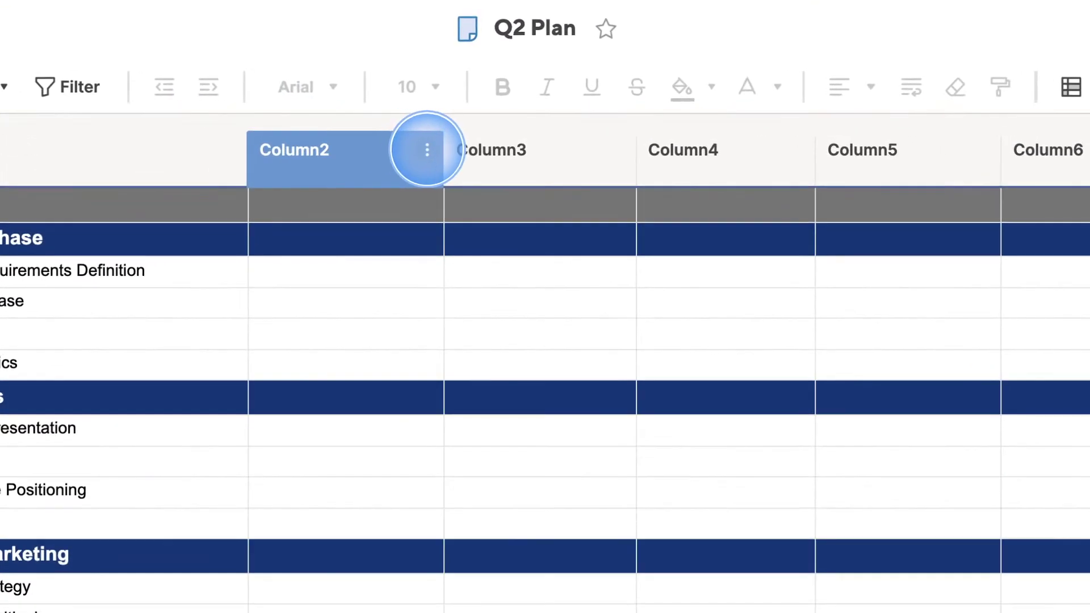
pyautogui.click(427, 149)
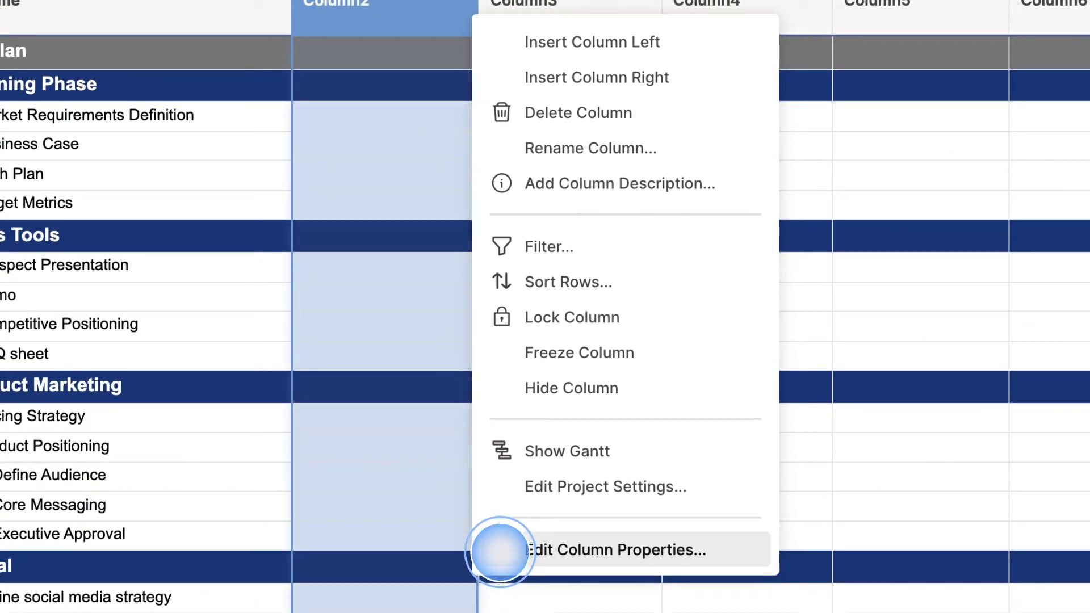
pyautogui.click(494, 605)
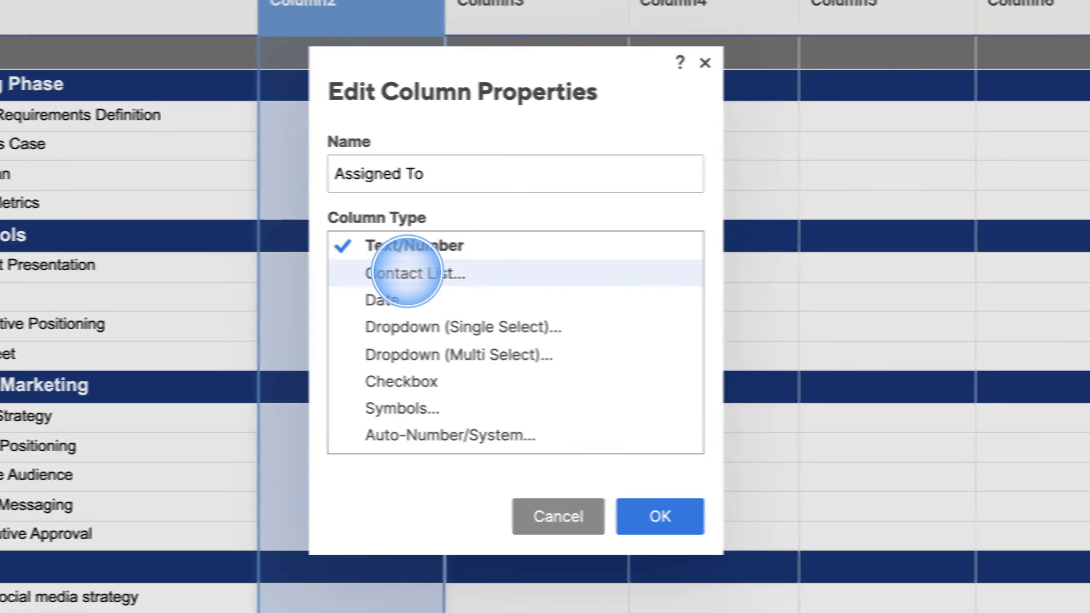
pyautogui.click(273, 272)
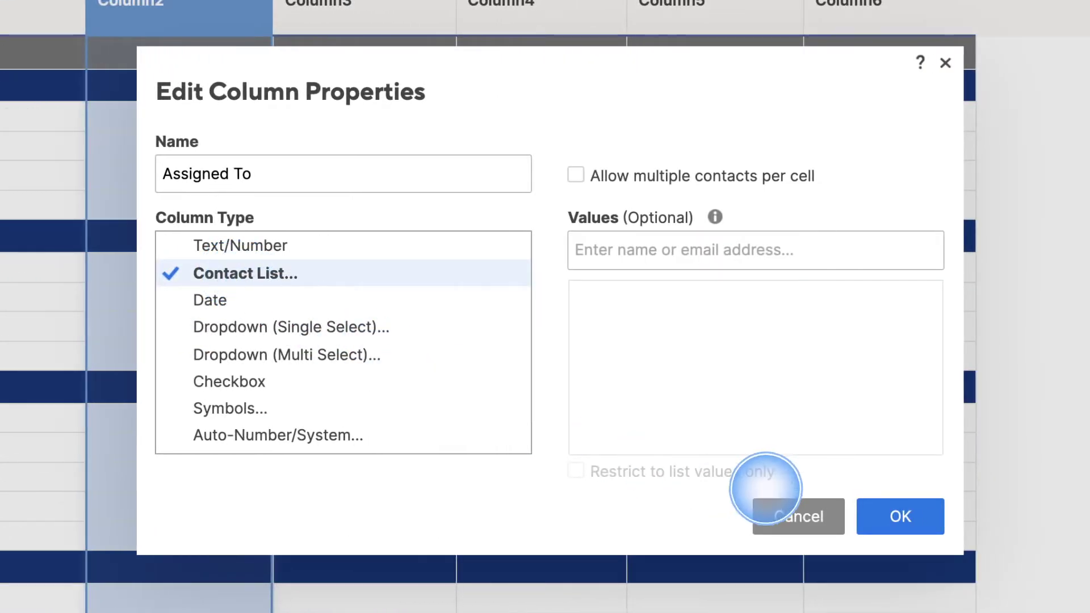
pyautogui.click(901, 517)
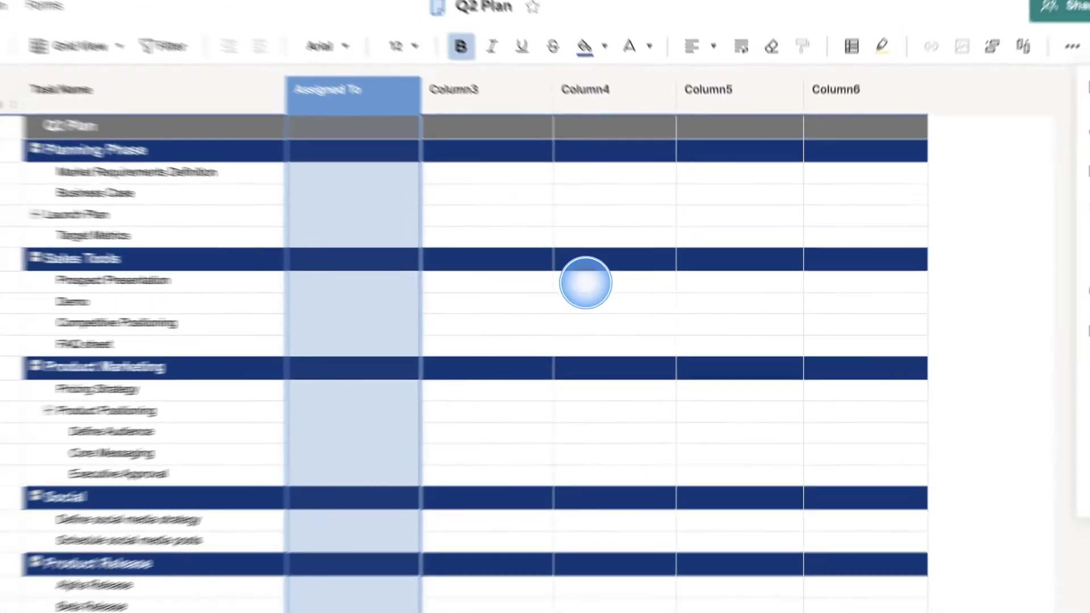
# Step: Assign a contact to the Market Requirements Definition task
pyautogui.click(257, 115)
pyautogui.click(477, 197)
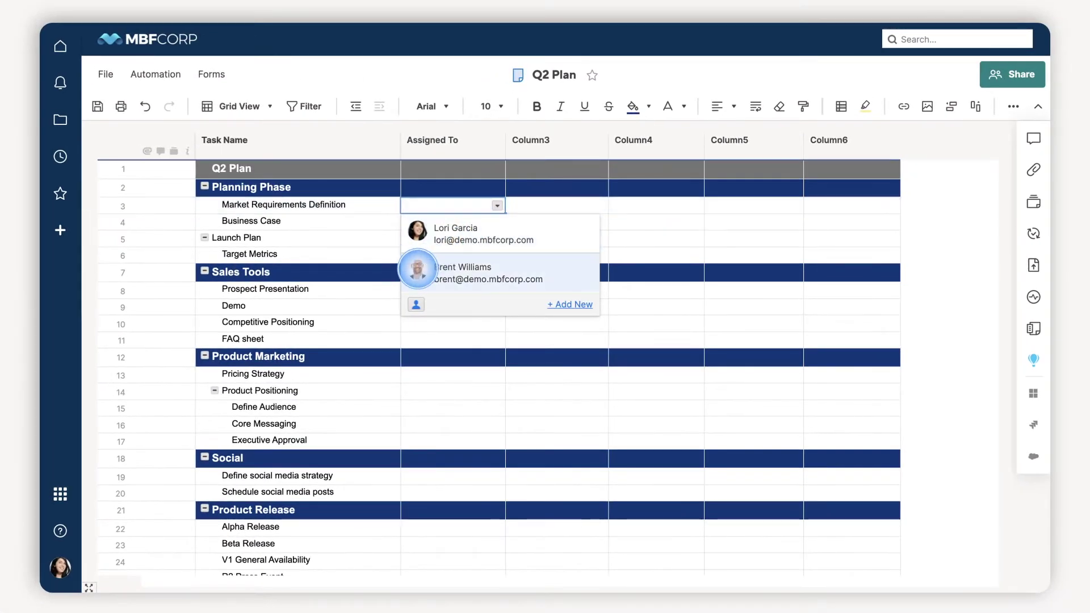
pyautogui.click(409, 267)
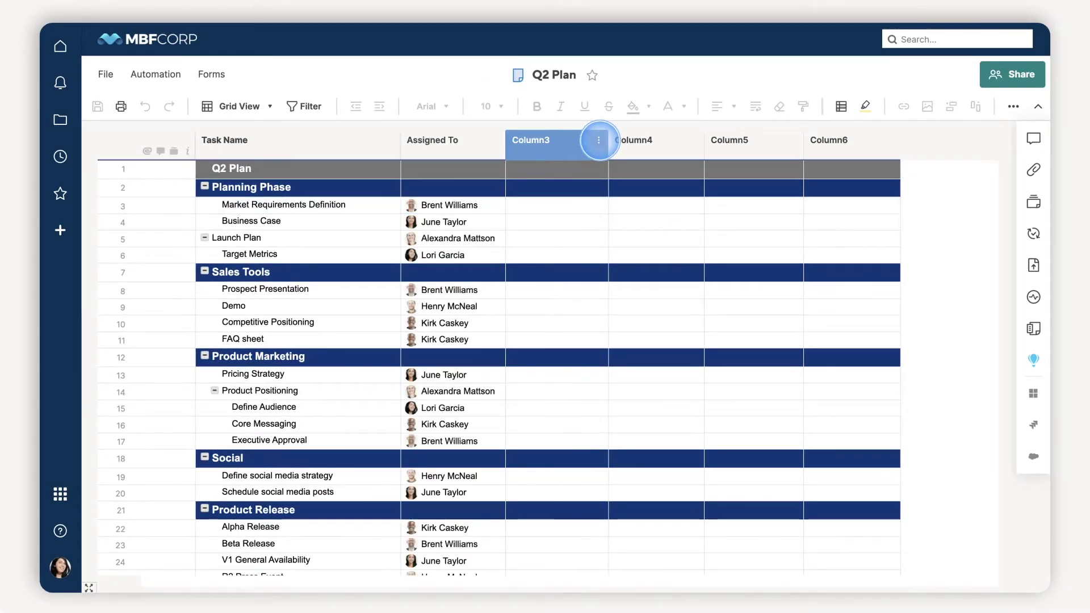
pyautogui.doubleClick(599, 140)
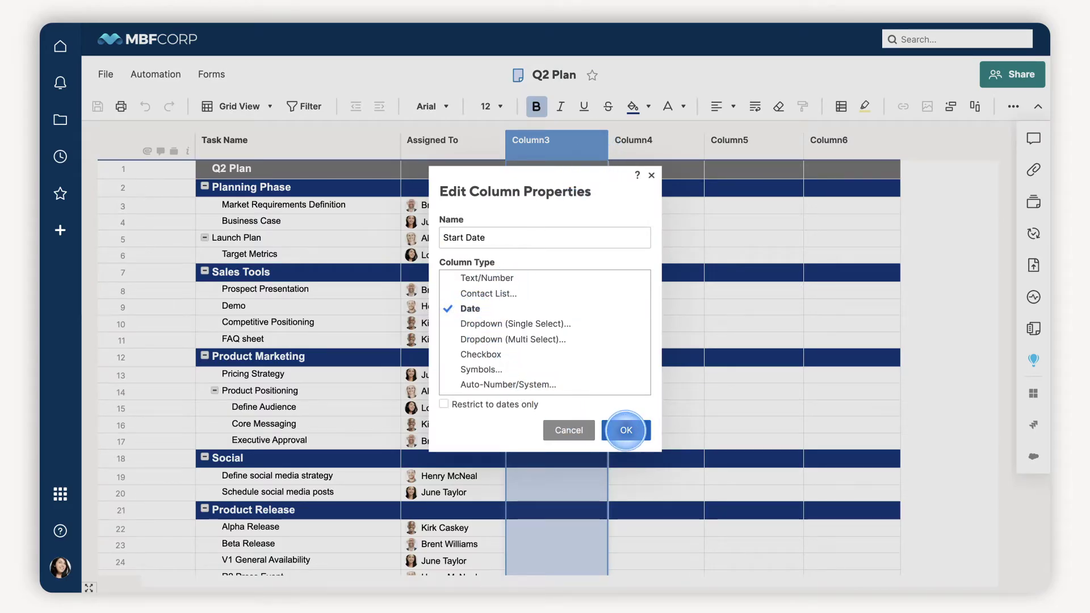
# Step: Save Column3 as Start Date and make Column4 an End Date date column
pyautogui.click(626, 430)
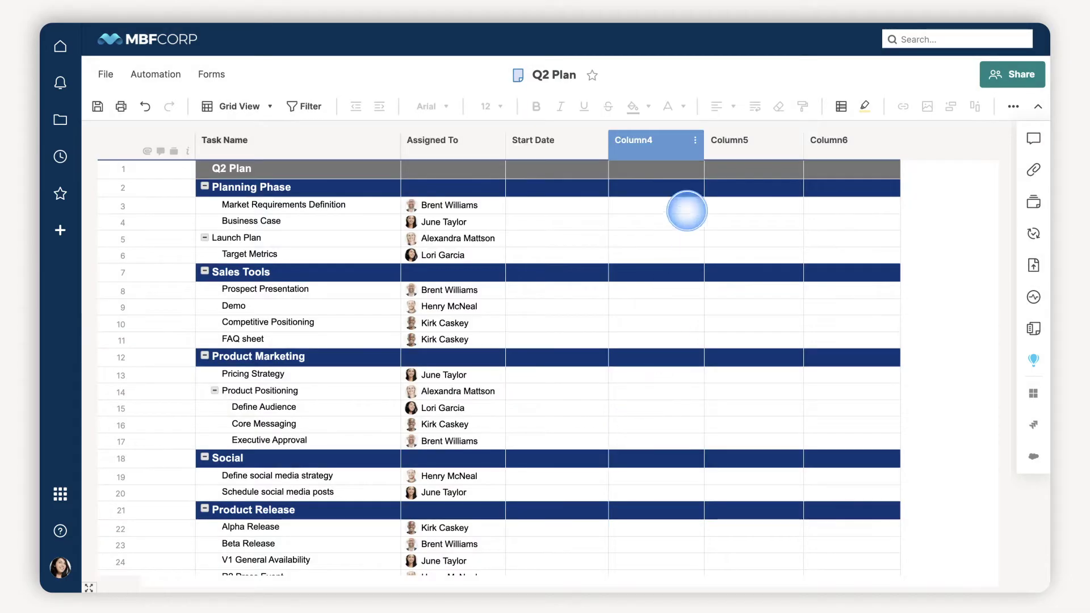
pyautogui.doubleClick(695, 140)
pyautogui.write('En')
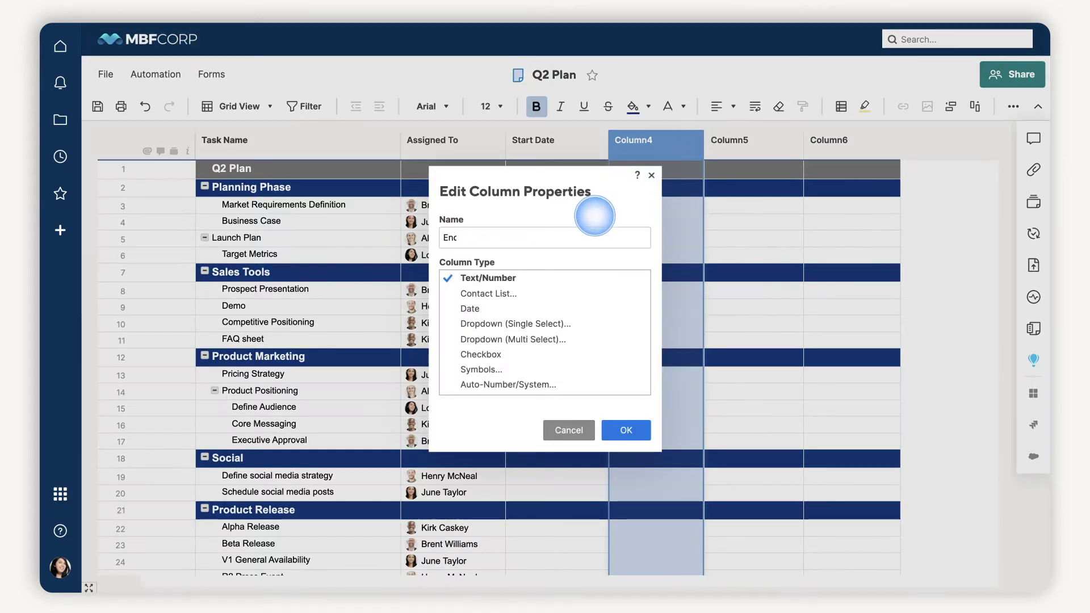
pyautogui.write('d Date')
pyautogui.click(470, 309)
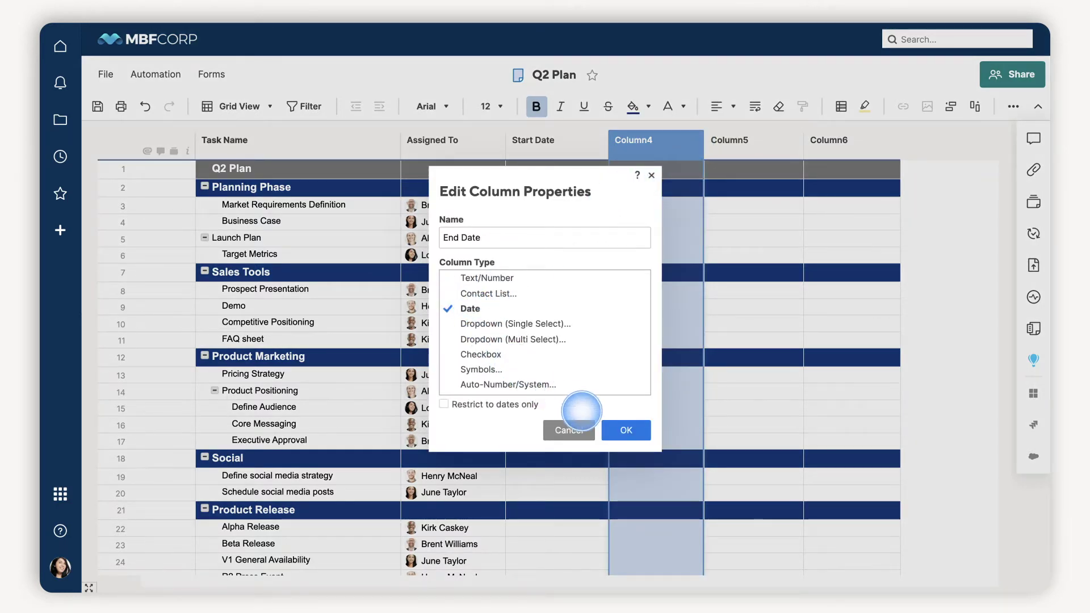
pyautogui.click(627, 430)
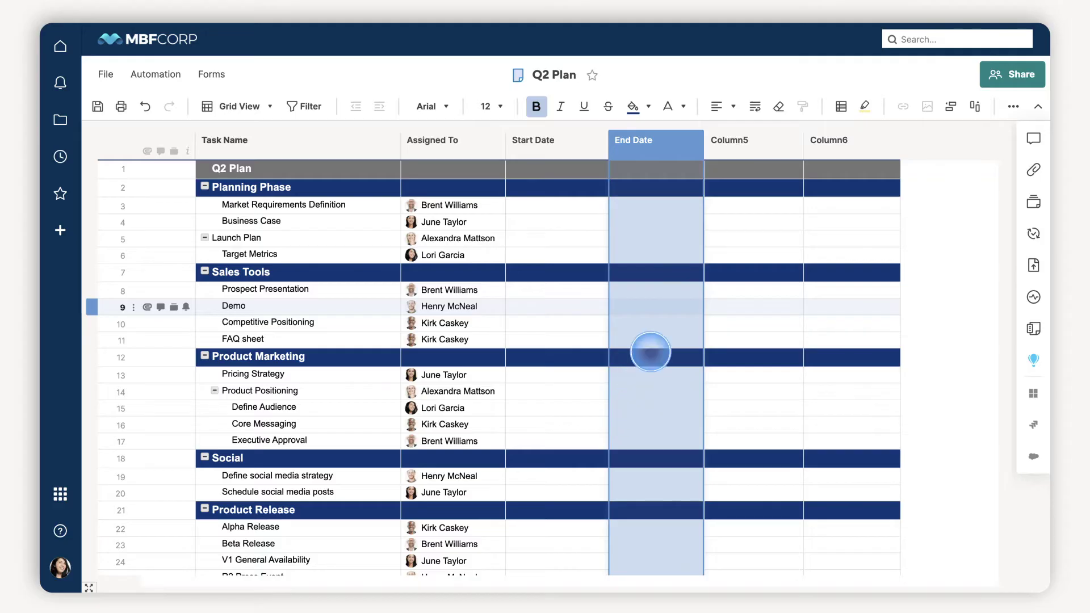
# Step: Set the first task's End Date to August 6 and switch to Gantt view
pyautogui.click(695, 205)
pyautogui.click(696, 205)
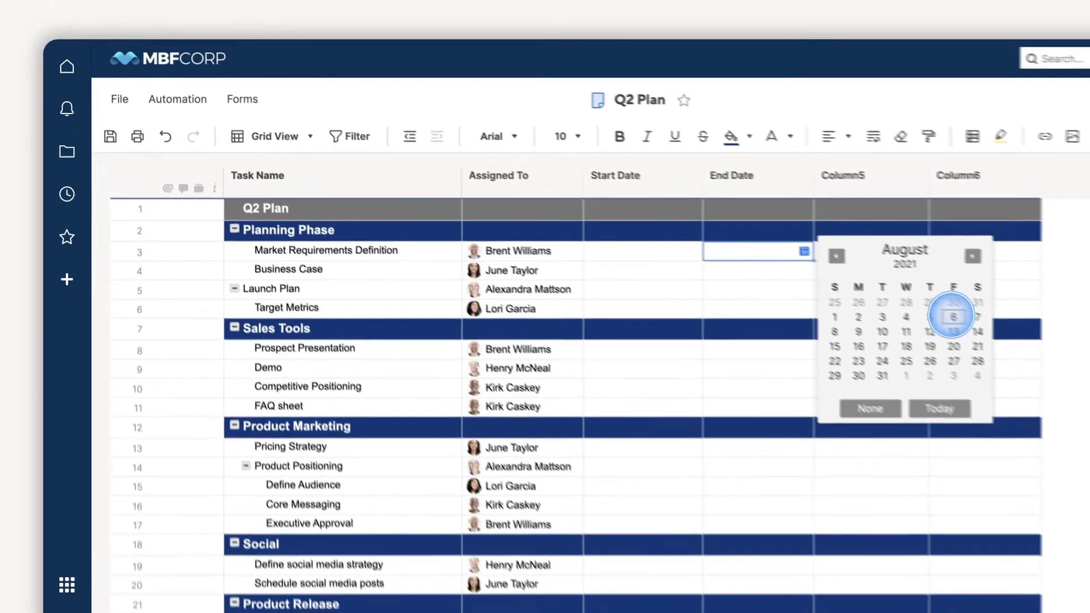
pyautogui.click(867, 280)
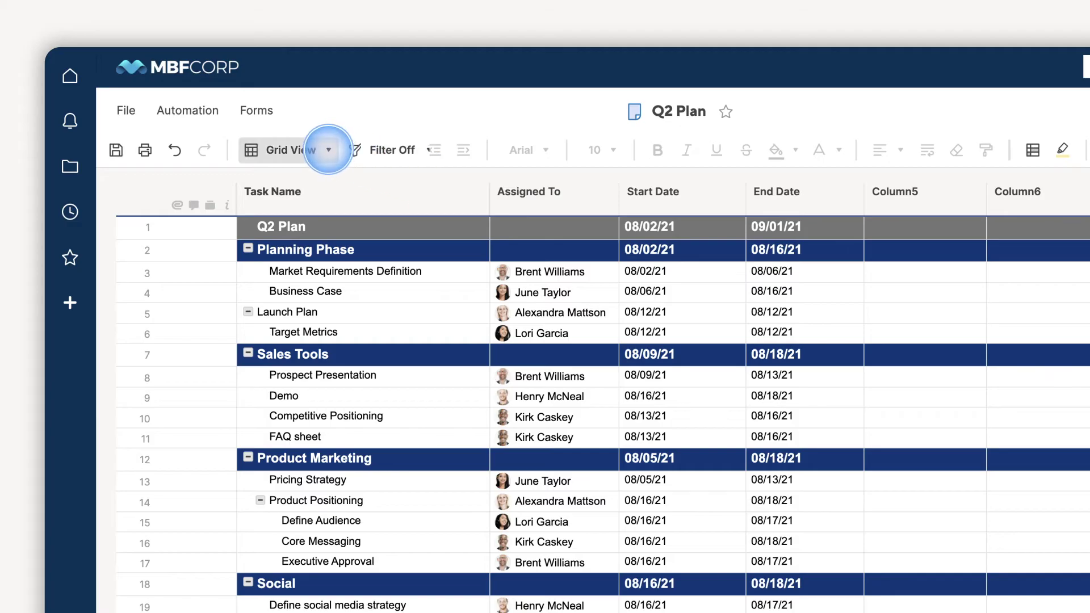
pyautogui.click(328, 149)
pyautogui.click(280, 212)
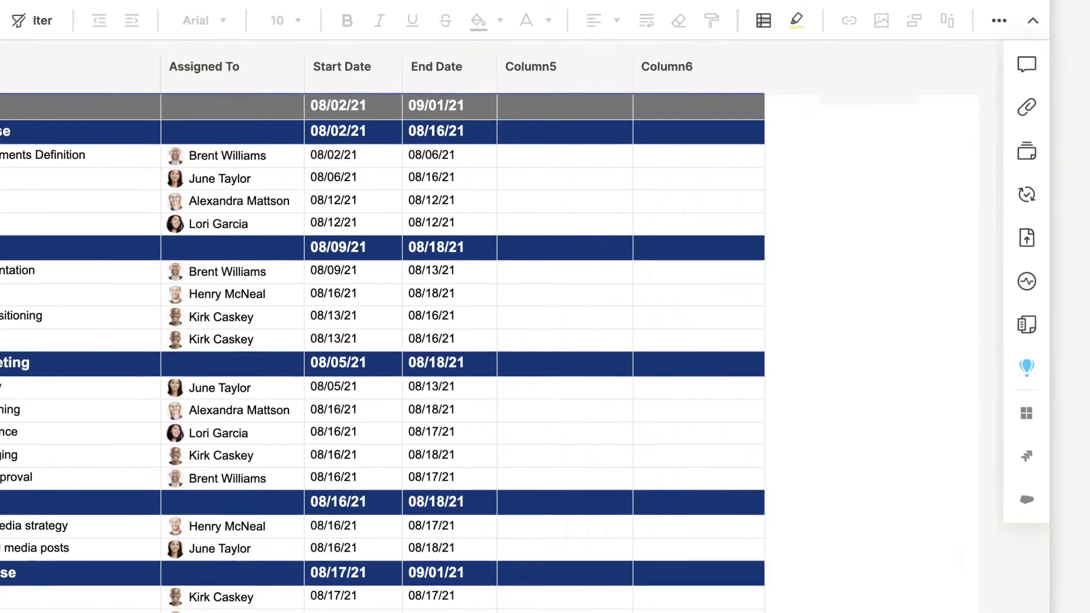
# Step: Make Column5 a Status dropdown with In Progress, At Risk, Complete and Postponed
pyautogui.click(610, 67)
pyautogui.write('In Progress')
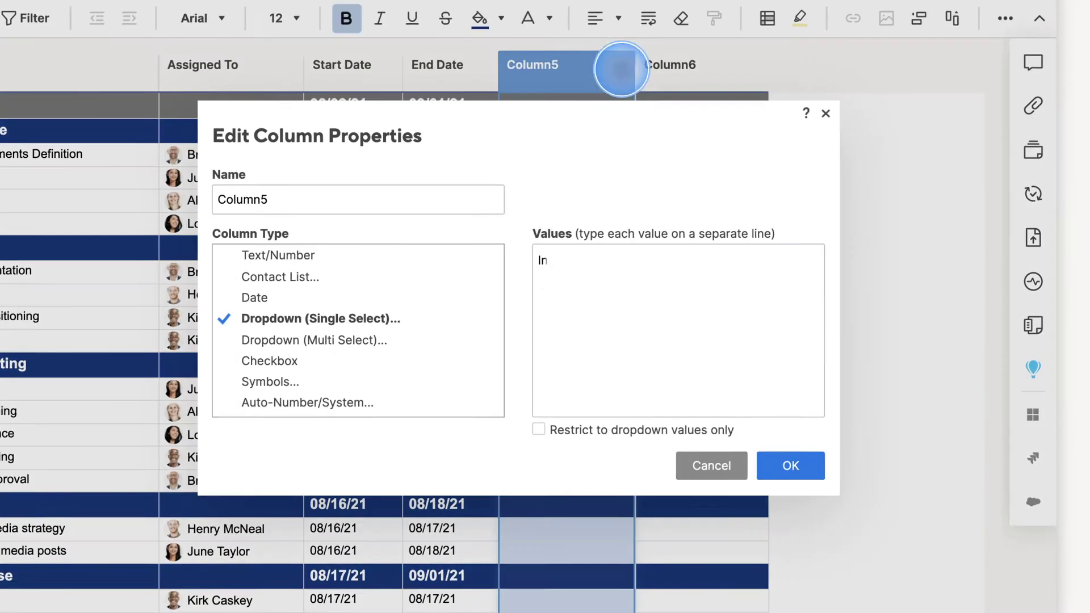
pyautogui.press('Return')
pyautogui.write('At Risk')
pyautogui.press('Return')
pyautogui.write('Complete')
pyautogui.press('Return')
pyautogui.write('Postponed')
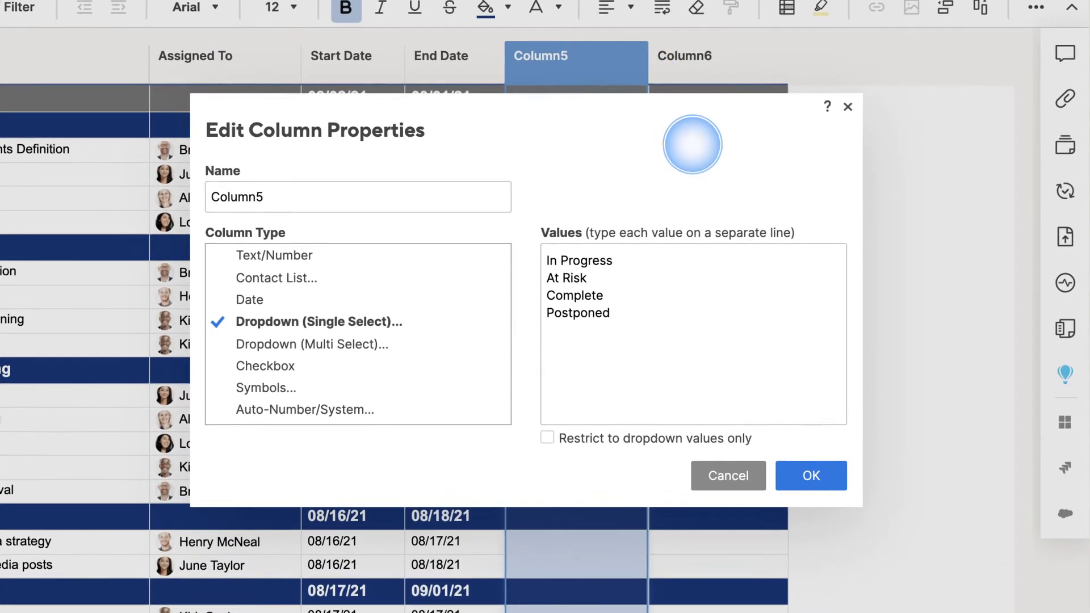
pyautogui.write('Status')
pyautogui.click(799, 469)
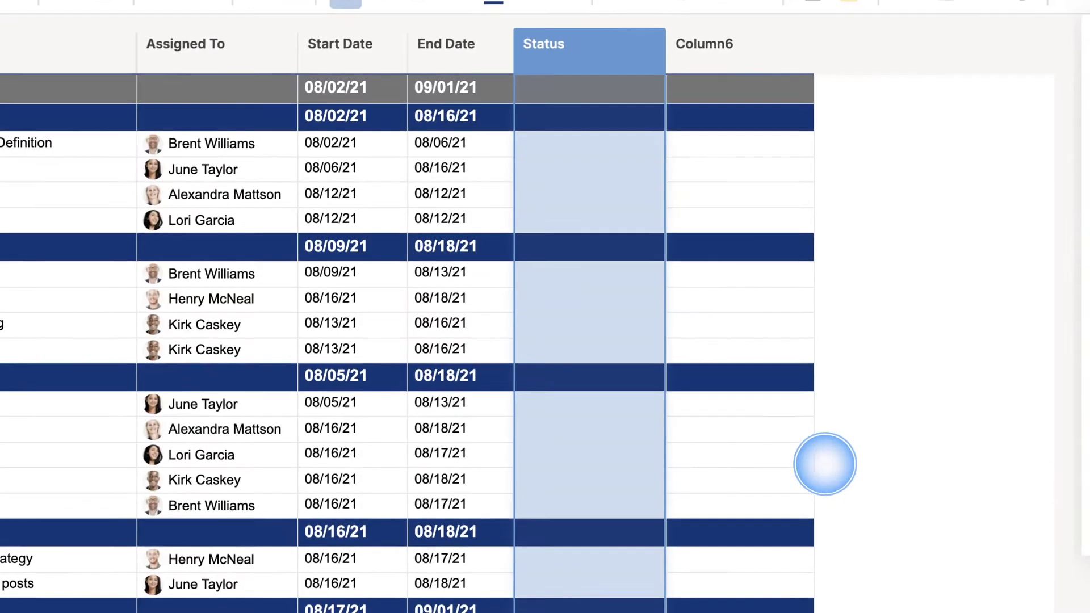
# Step: Drag Beta Release from At Risk to Postponed in Card View, then return to Grid View
pyautogui.click(654, 145)
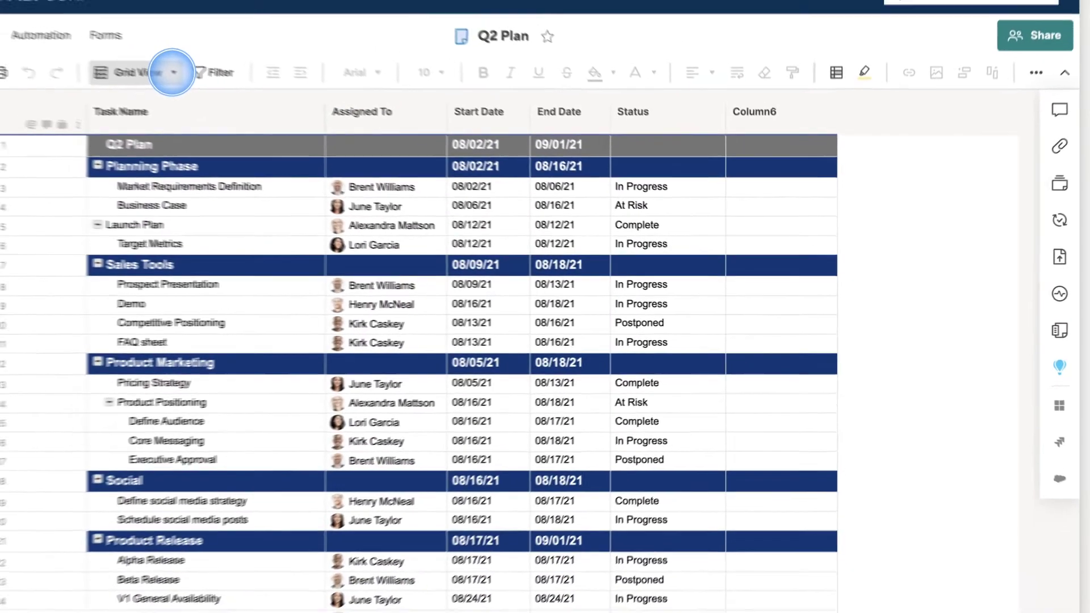
pyautogui.click(242, 96)
pyautogui.click(258, 171)
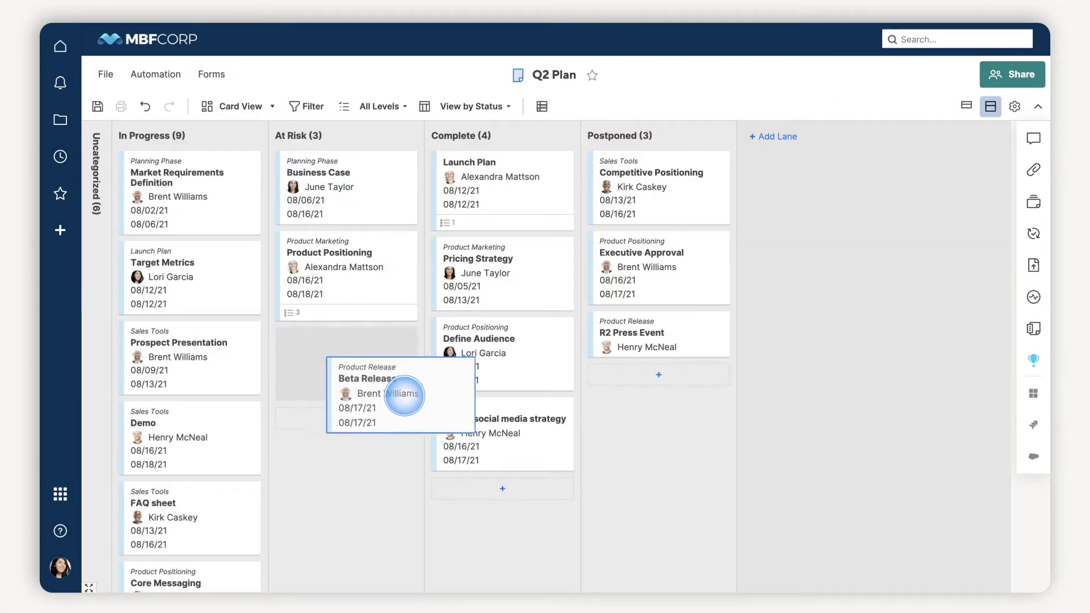
pyautogui.moveTo(405, 394); pyautogui.dragTo(628, 348)
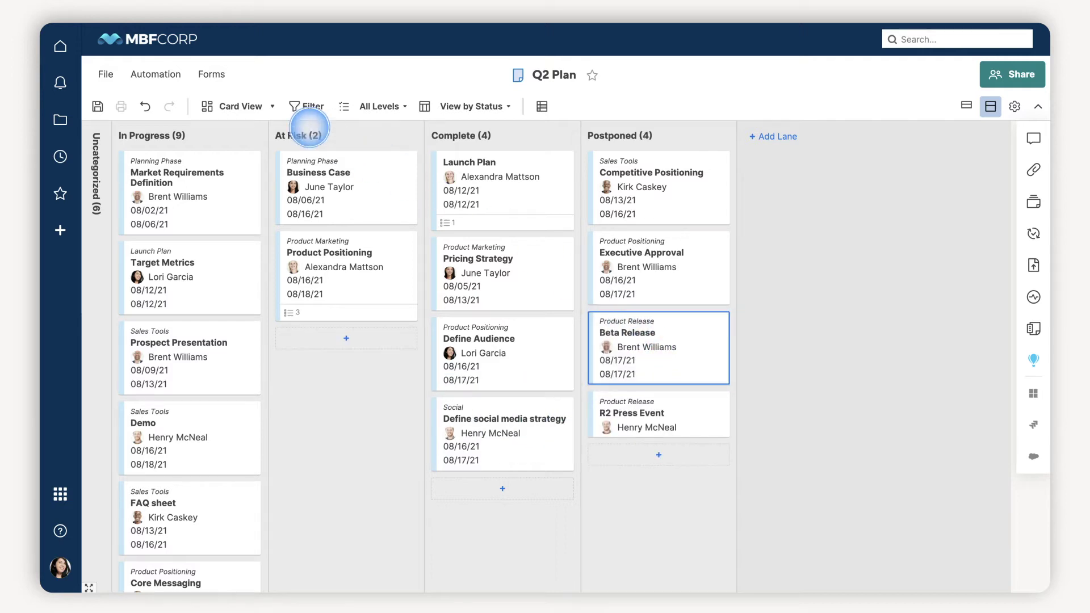
pyautogui.click(272, 106)
pyautogui.click(267, 136)
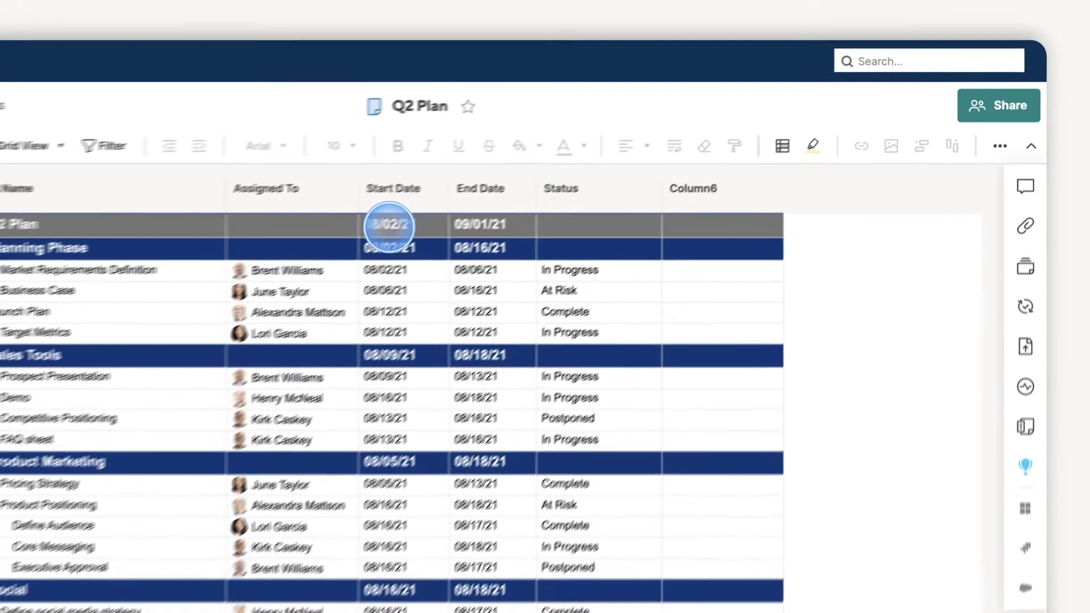
# Step: Rename Column6 to Completed and set its type to Checkbox
pyautogui.click(747, 188)
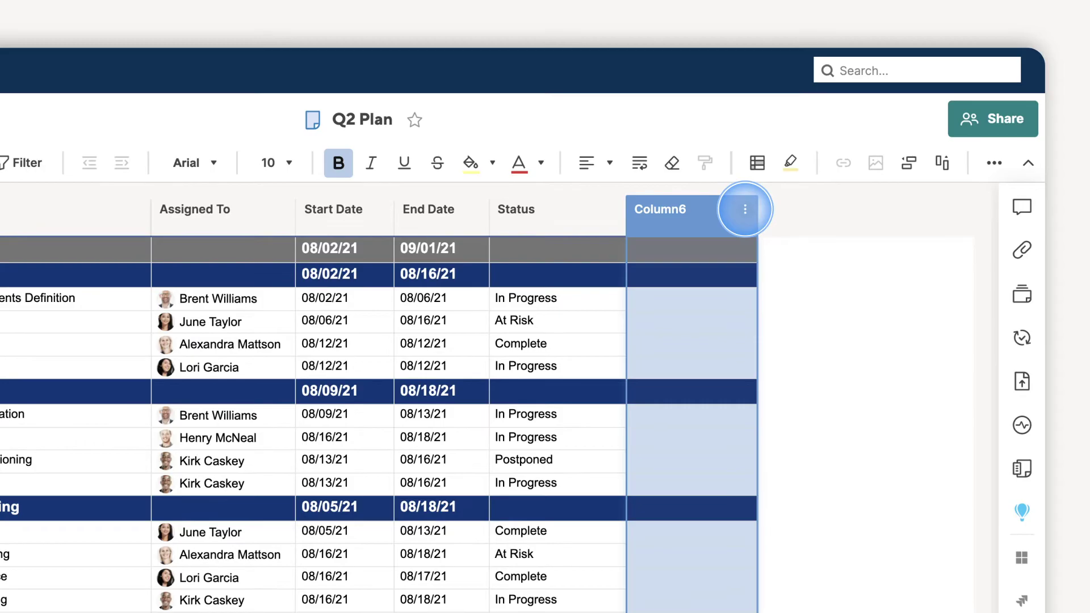
pyautogui.click(745, 209)
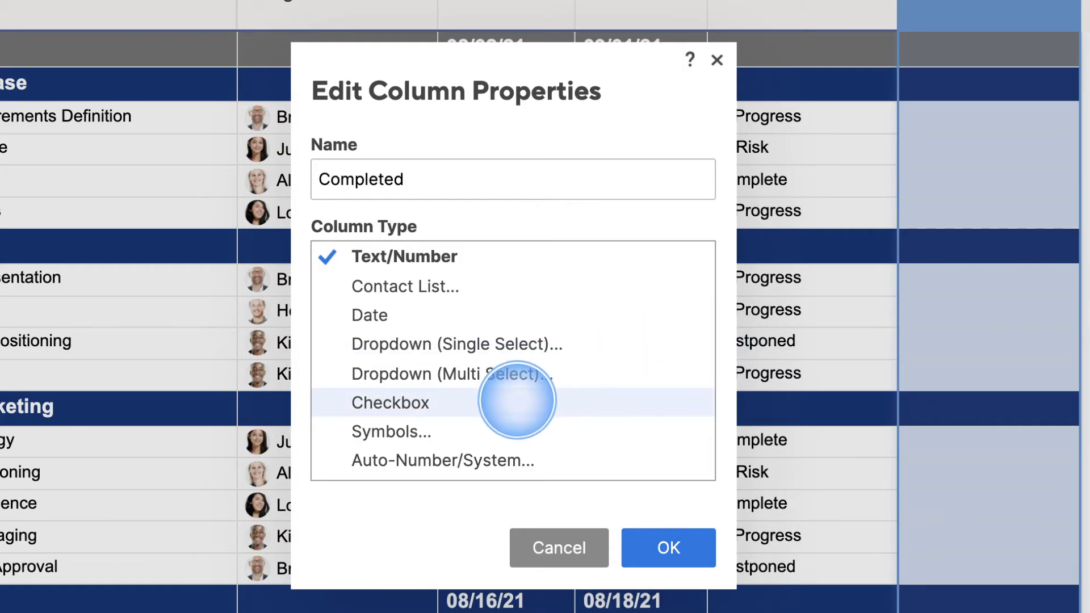
pyautogui.click(519, 402)
pyautogui.click(664, 546)
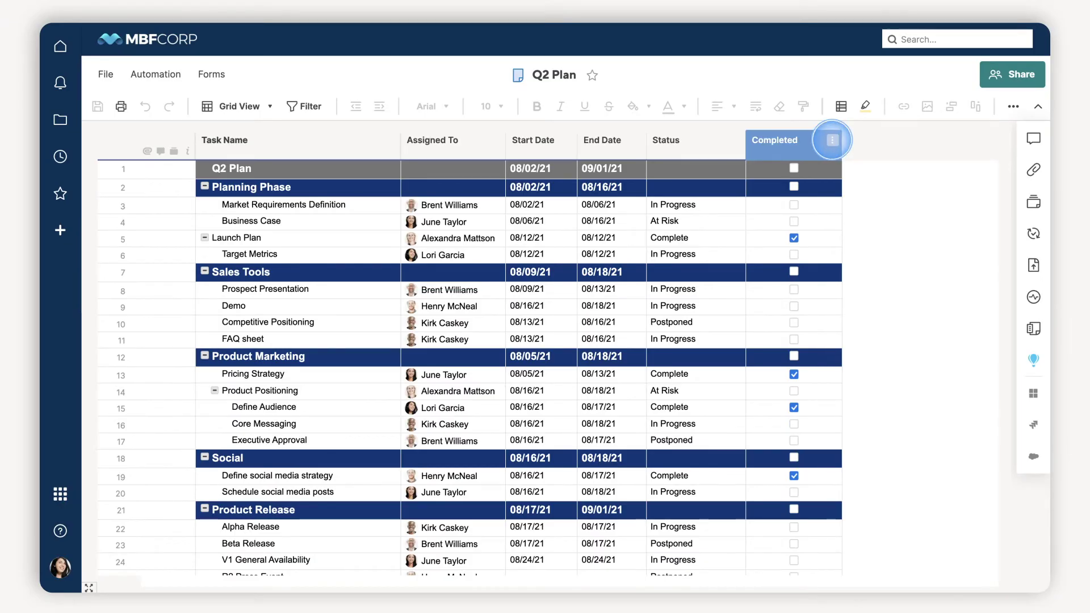
pyautogui.click(833, 139)
# Step: Insert a Health column of red/yellow/green symbols right of Completed and rate the first task
pyautogui.click(861, 188)
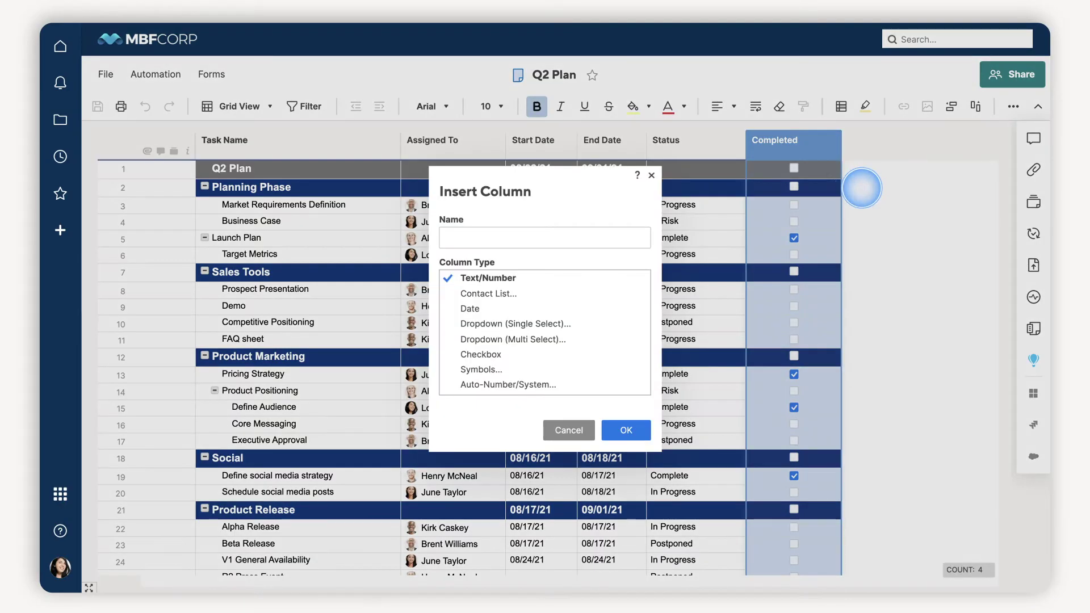
pyautogui.click(586, 369)
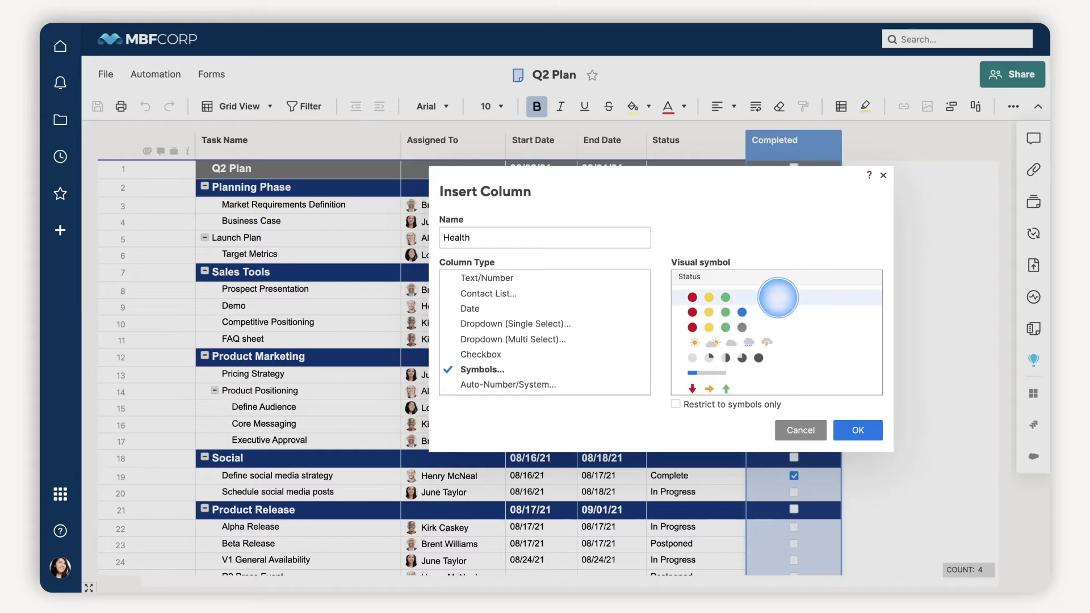
pyautogui.click(858, 429)
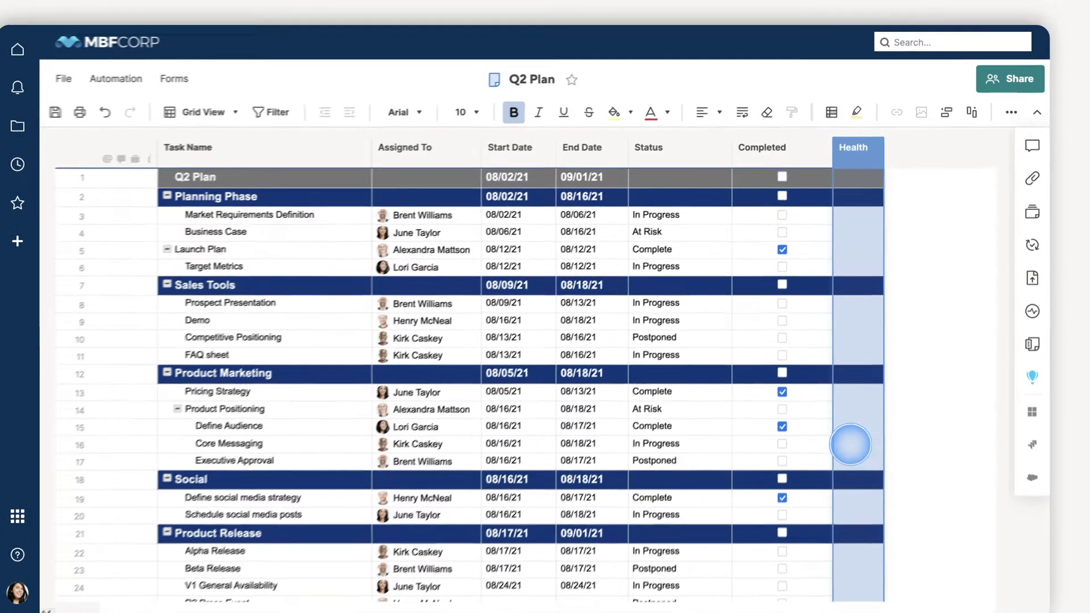
pyautogui.click(884, 206)
pyautogui.click(833, 273)
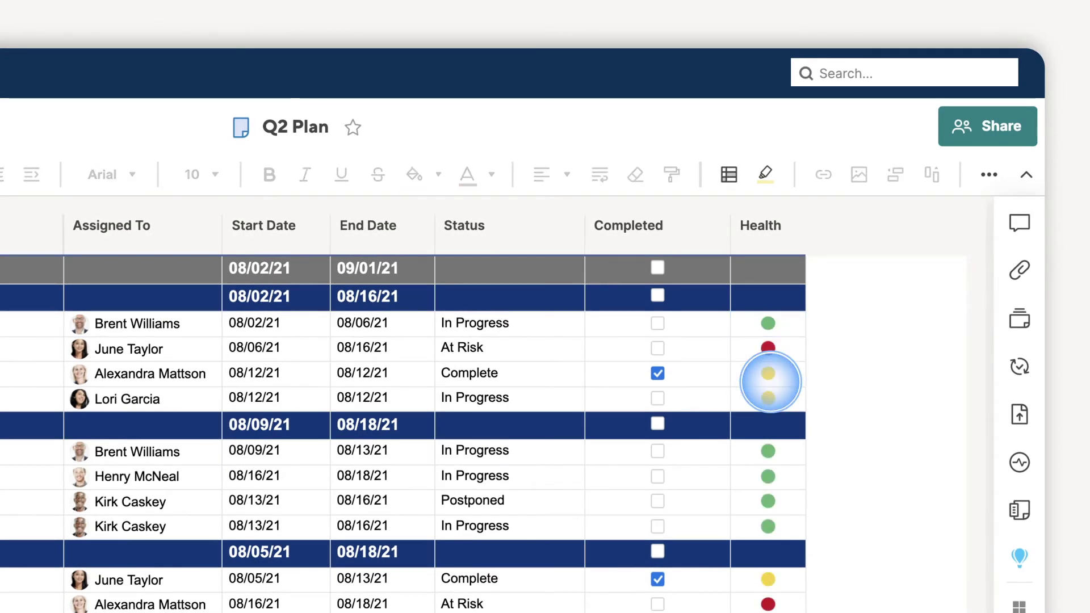
pyautogui.click(790, 226)
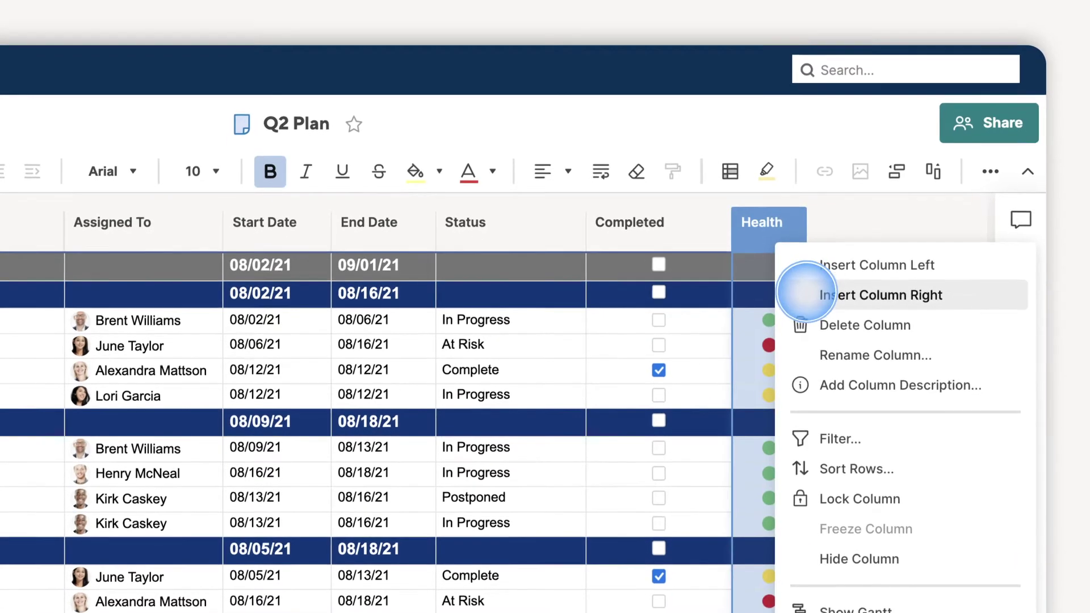
# Step: Insert a Task ID auto-number column after Health with prefix ID- and fill 0000
pyautogui.click(803, 292)
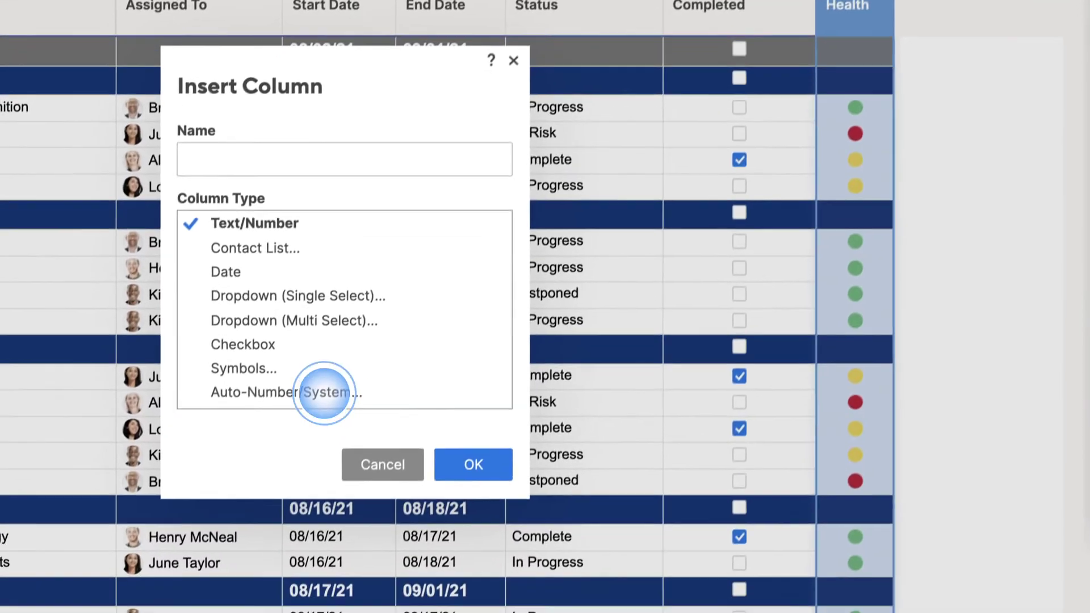
pyautogui.click(299, 508)
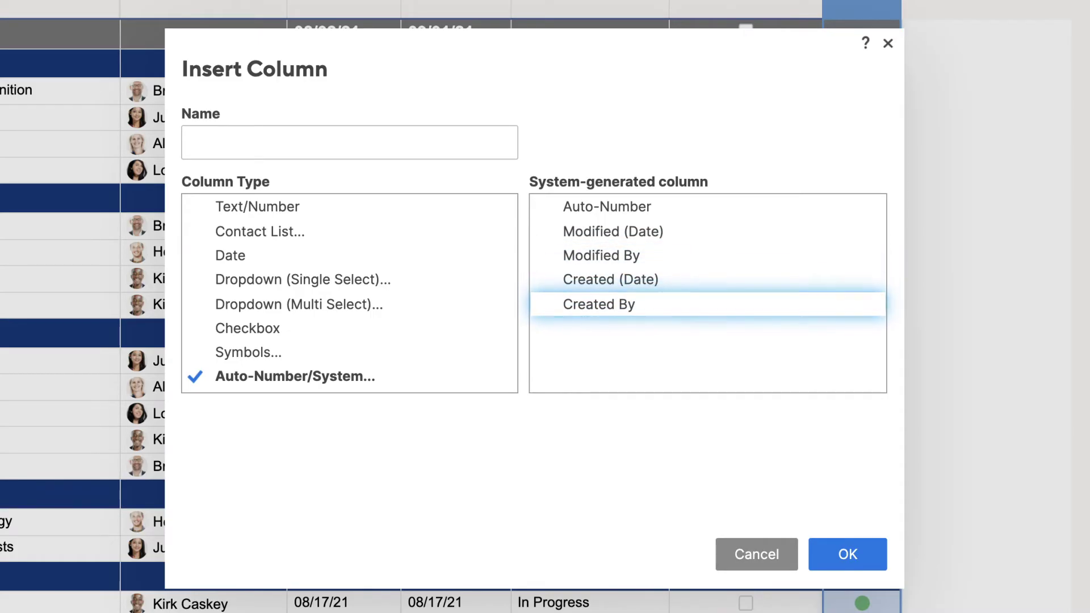
pyautogui.write('Task ID')
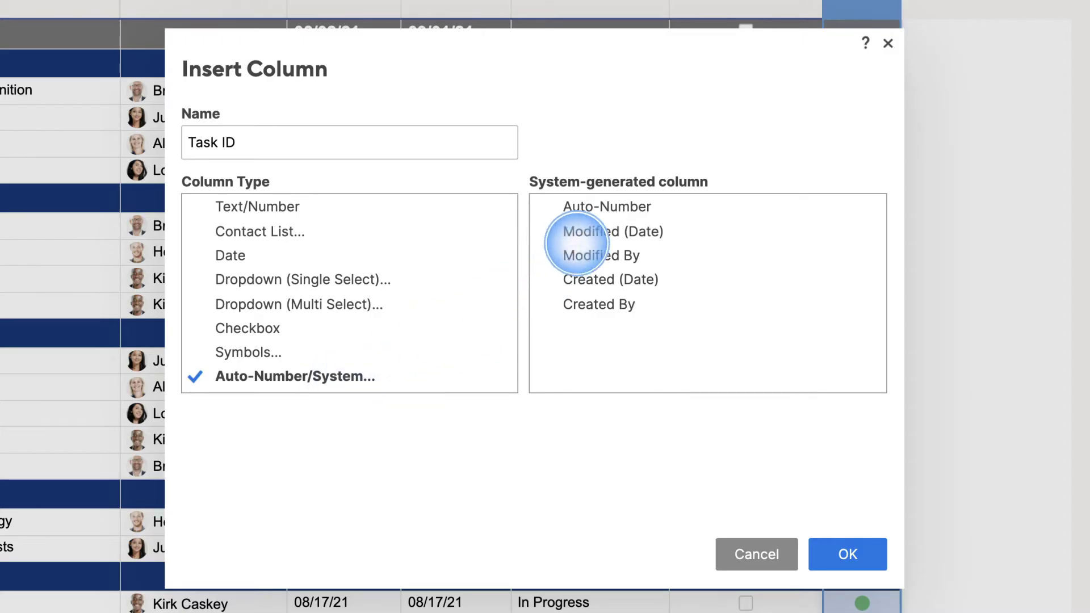
pyautogui.click(617, 206)
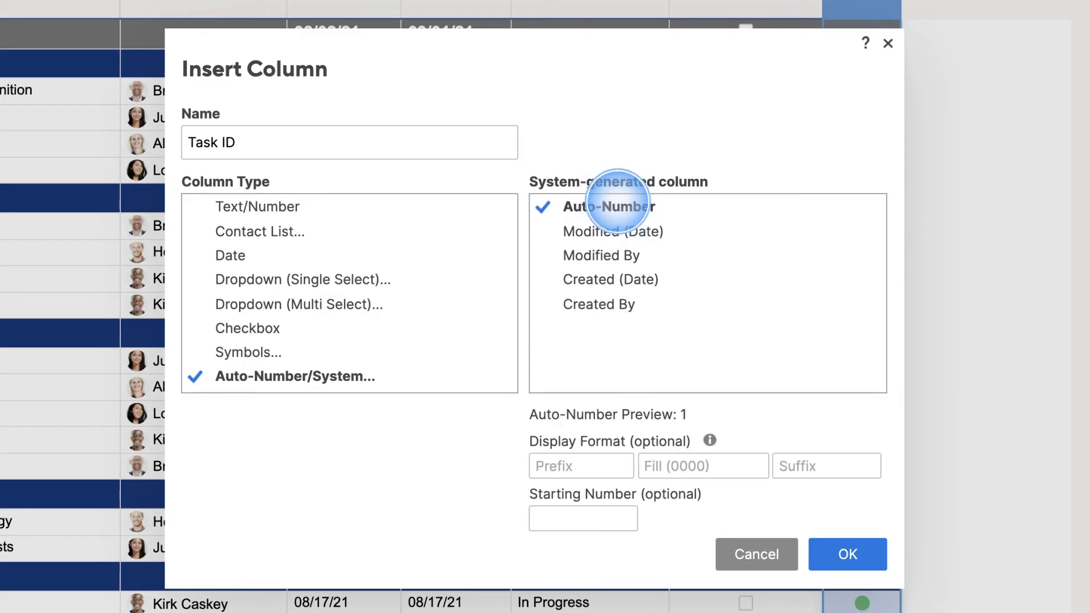
pyautogui.write('ID-')
pyautogui.press('Tab')
pyautogui.write('0000')
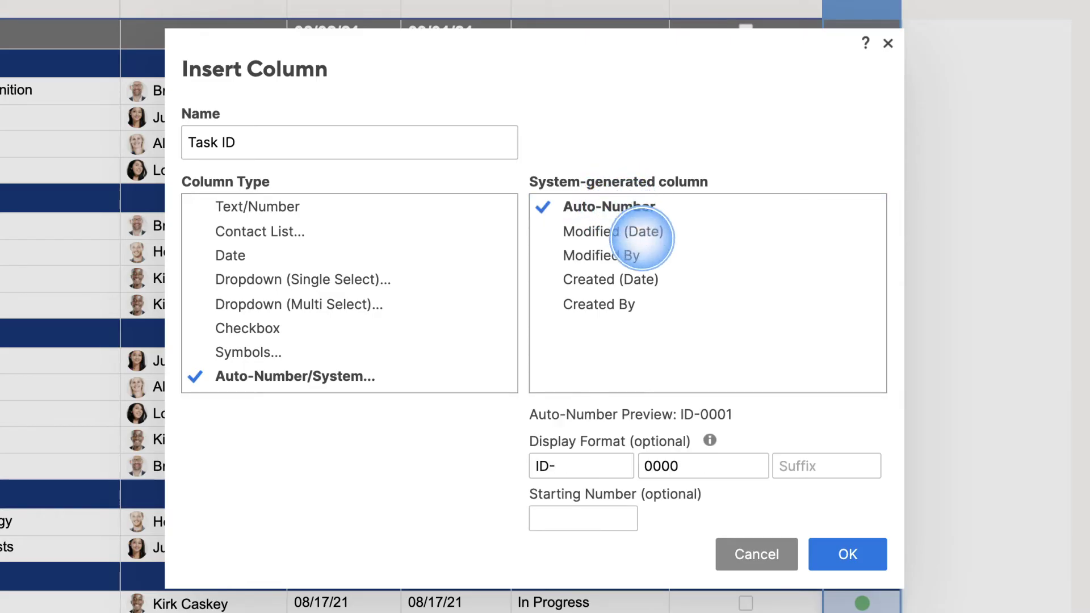
pyautogui.click(848, 554)
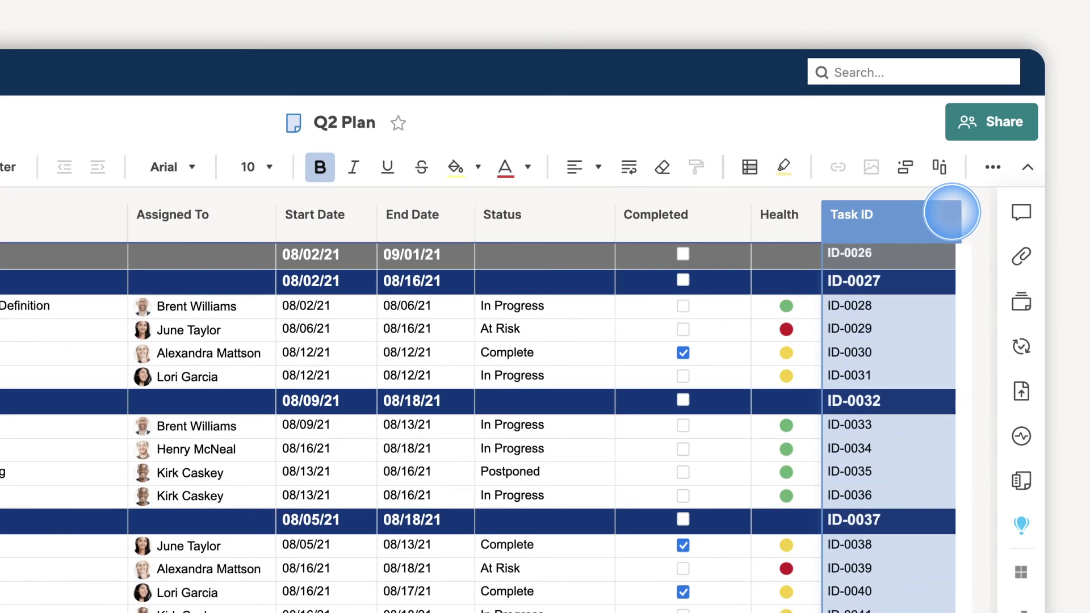
pyautogui.click(952, 211)
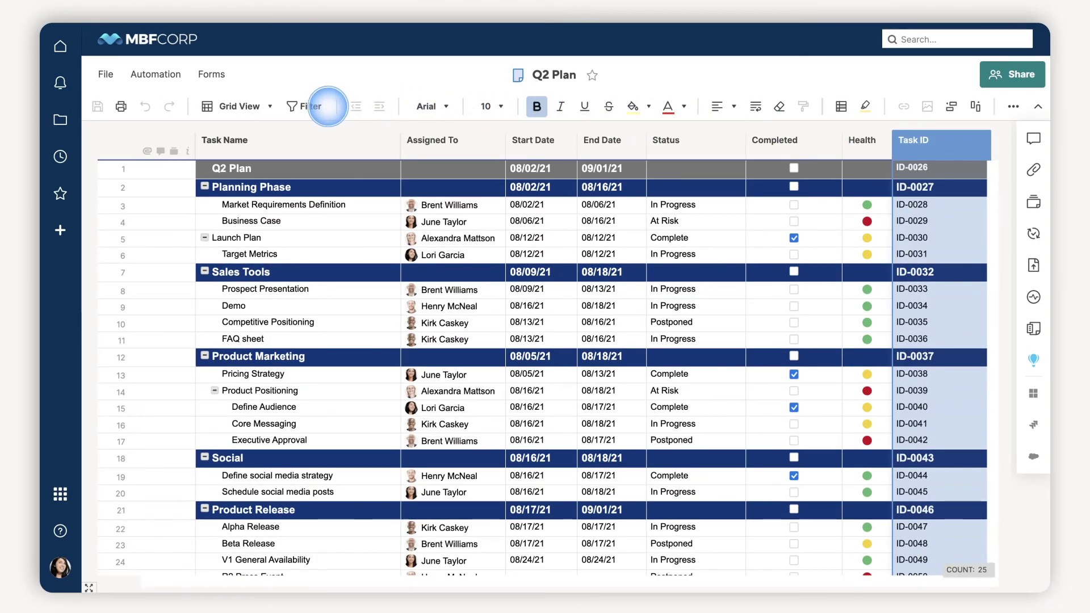
pyautogui.click(319, 107)
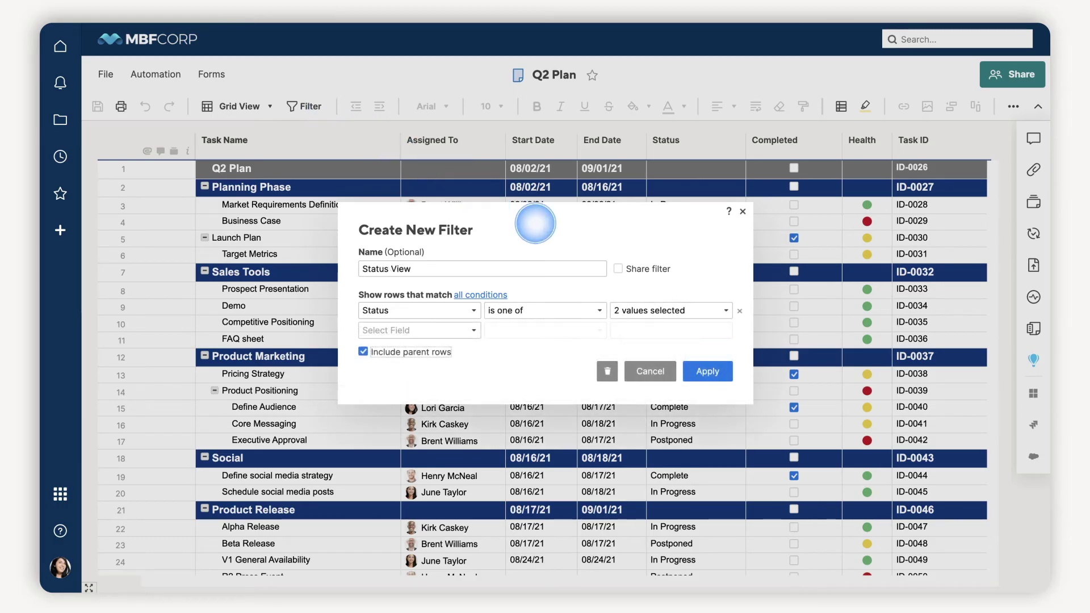
# Step: Share and apply the Status View filter showing only In Progress and At Risk tasks
pyautogui.click(618, 268)
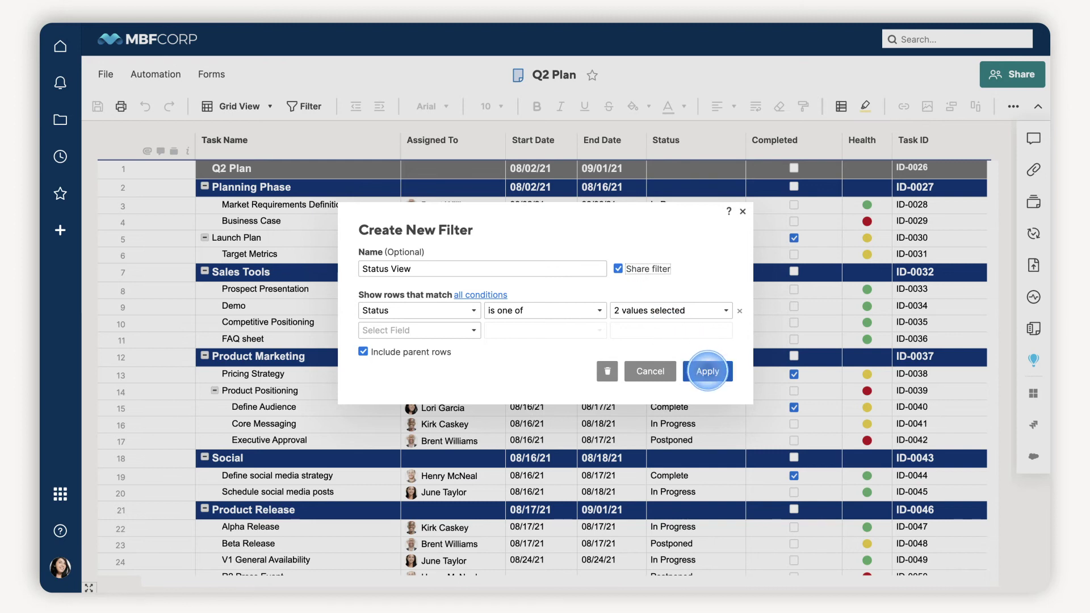
pyautogui.click(707, 371)
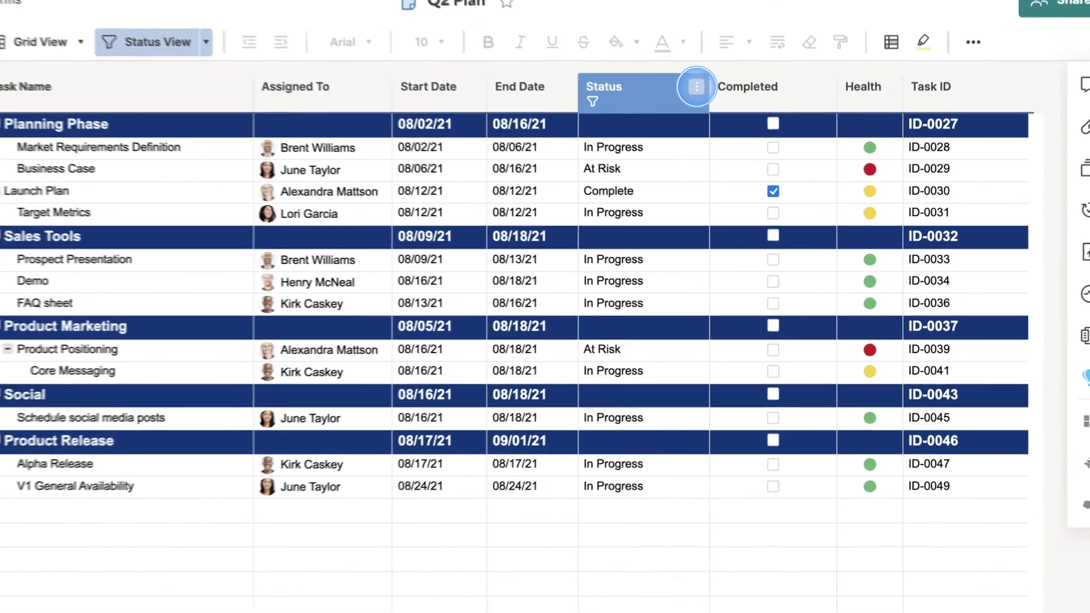
pyautogui.click(712, 109)
# Step: Write the Status column description 'Communicate with stakeholders if your projects are At Risk.'
pyautogui.click(718, 217)
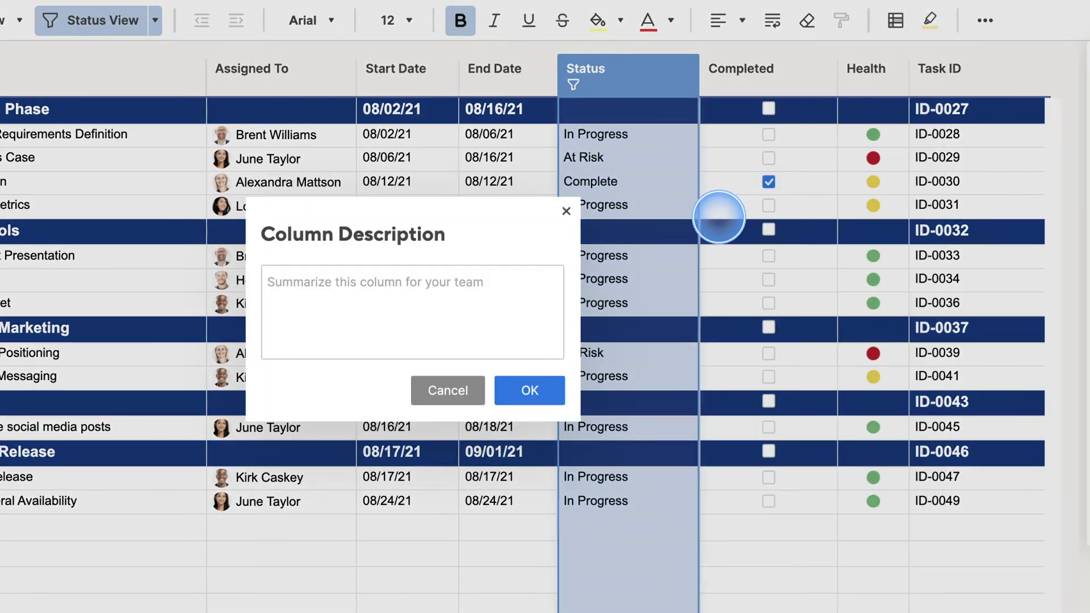
pyautogui.write('Communicate with stakeholders if your projects are At Risk.')
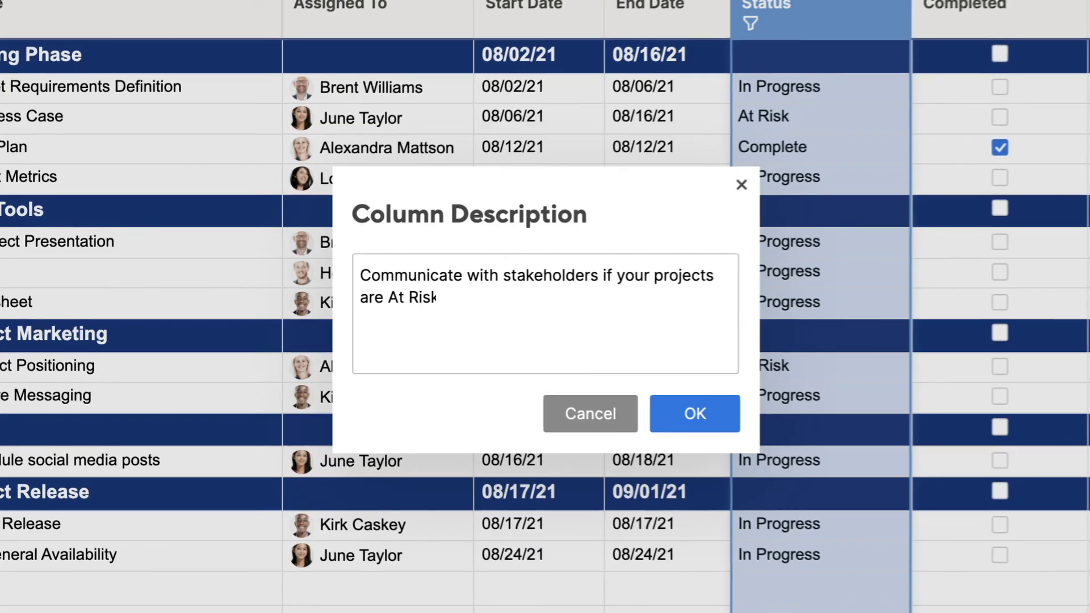